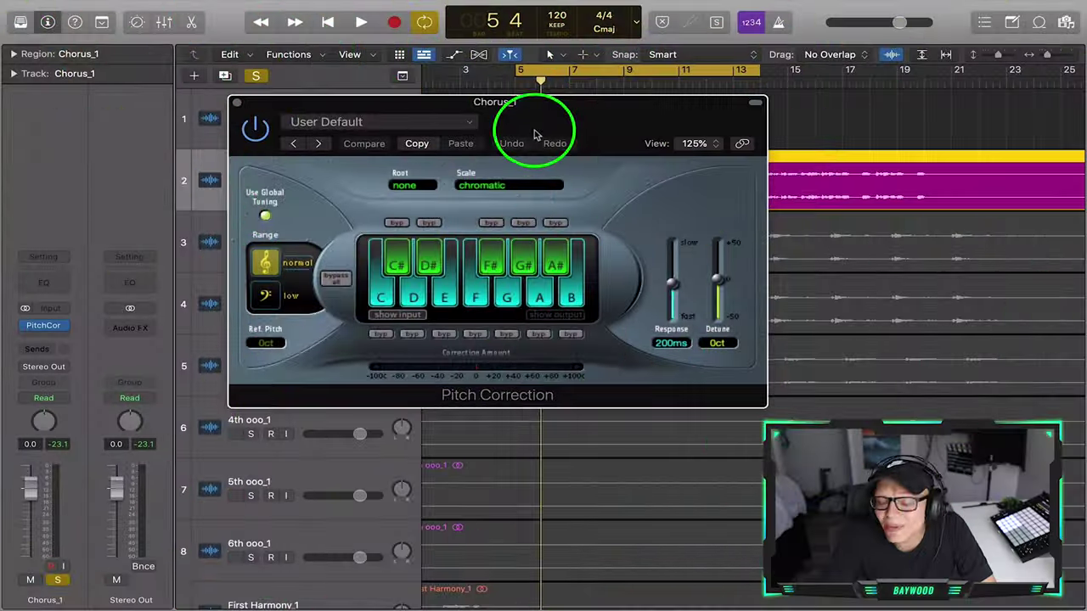
# - Close the Pitch Correction window and solo the tjay type BEAT track (track 15)
pyautogui.click(352, 251)
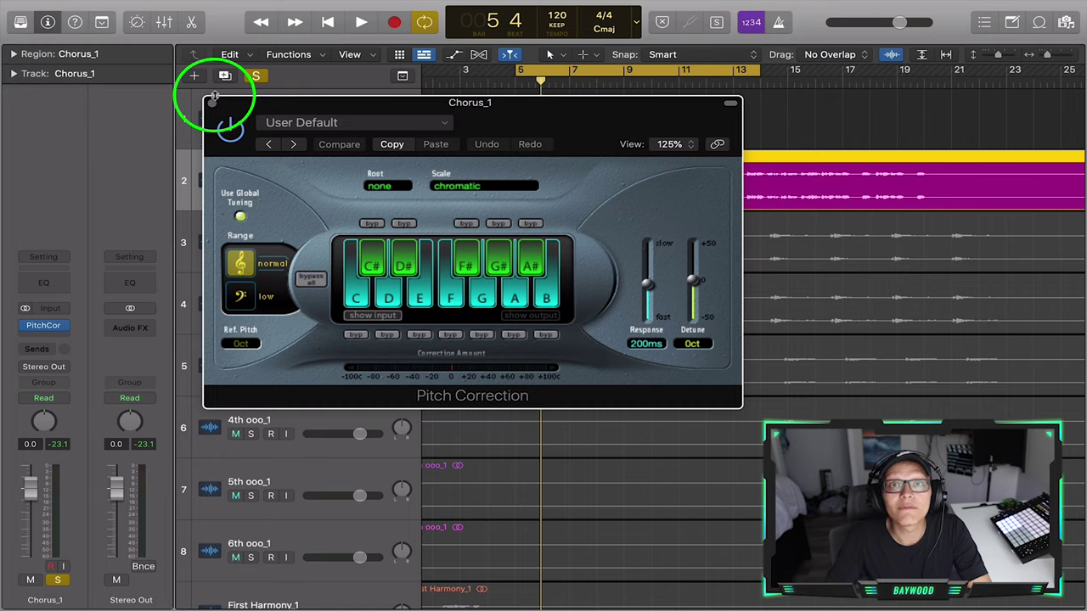
pyautogui.click(213, 101)
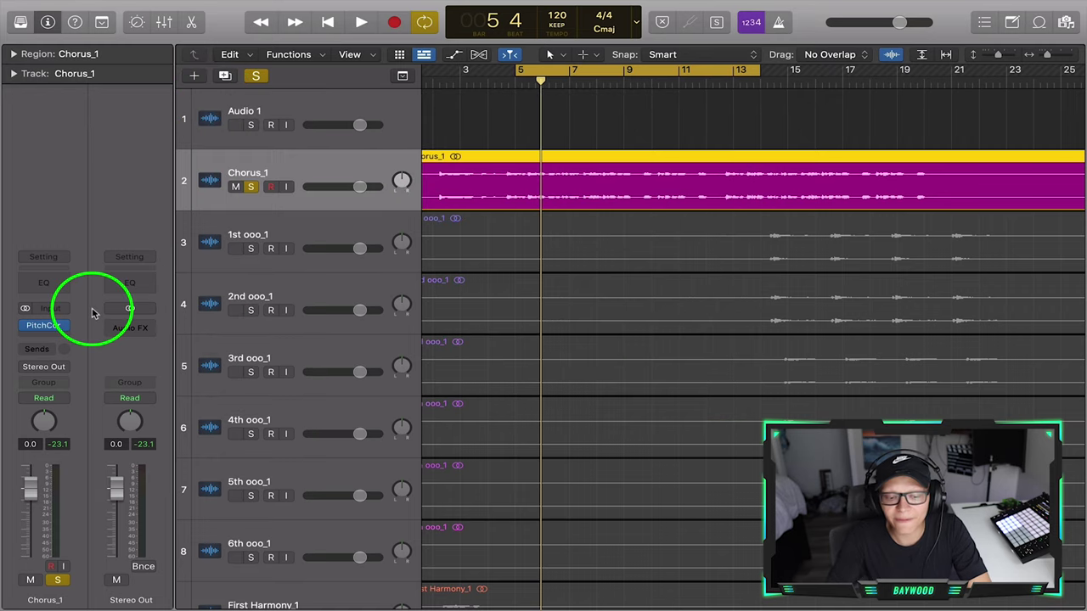
pyautogui.scroll(-8, 243, 516)
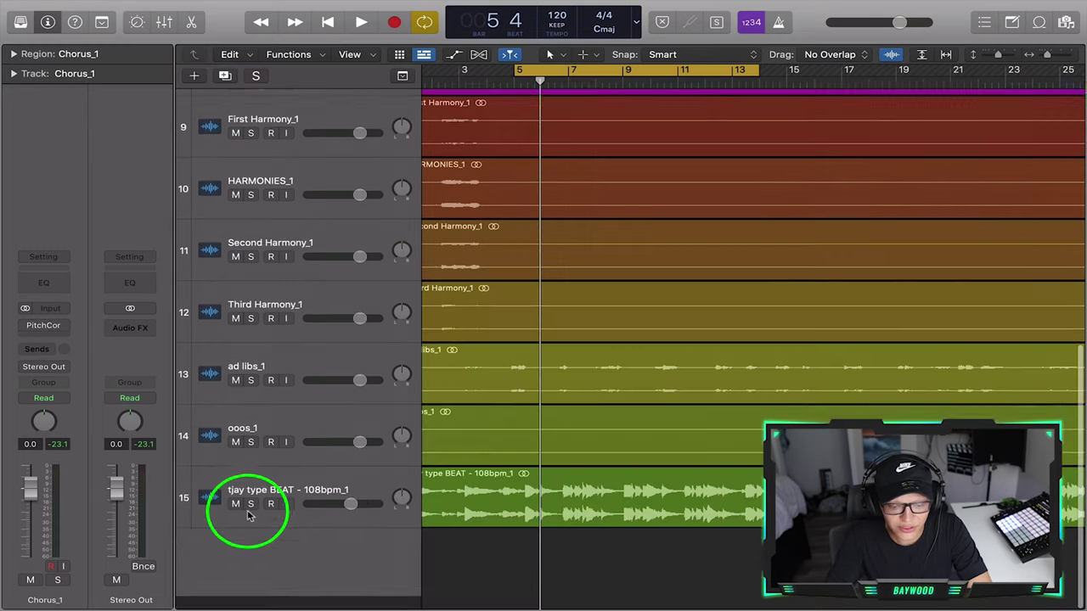
pyautogui.click(255, 518)
pyautogui.click(252, 518)
# - Replace the beat track's existing plug-in with Auto-Key in stereo
pyautogui.click(44, 325)
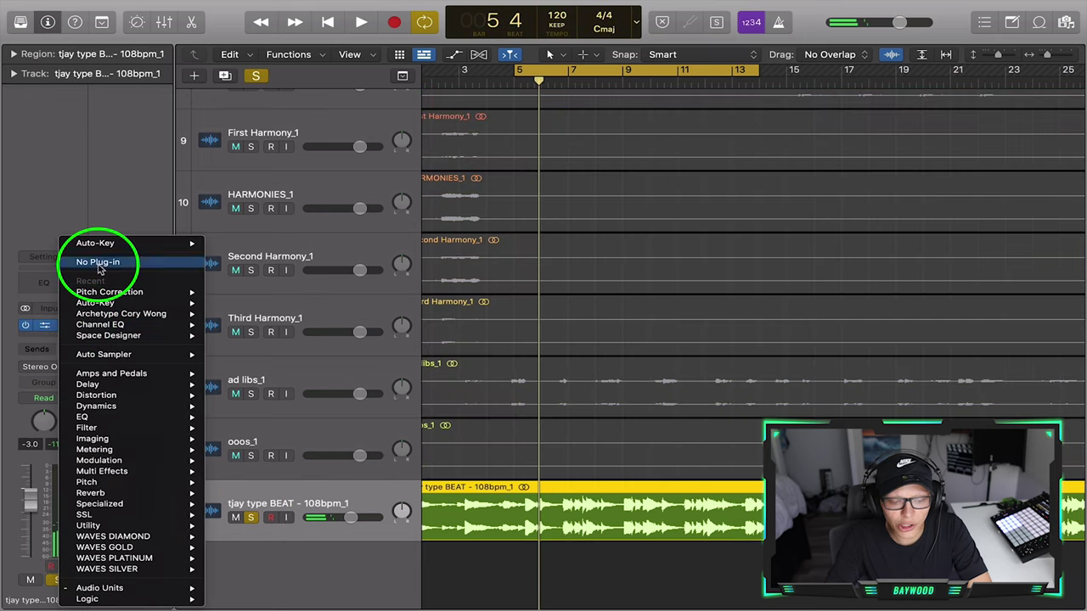
pyautogui.click(84, 257)
pyautogui.click(51, 325)
pyautogui.moveTo(111, 371)
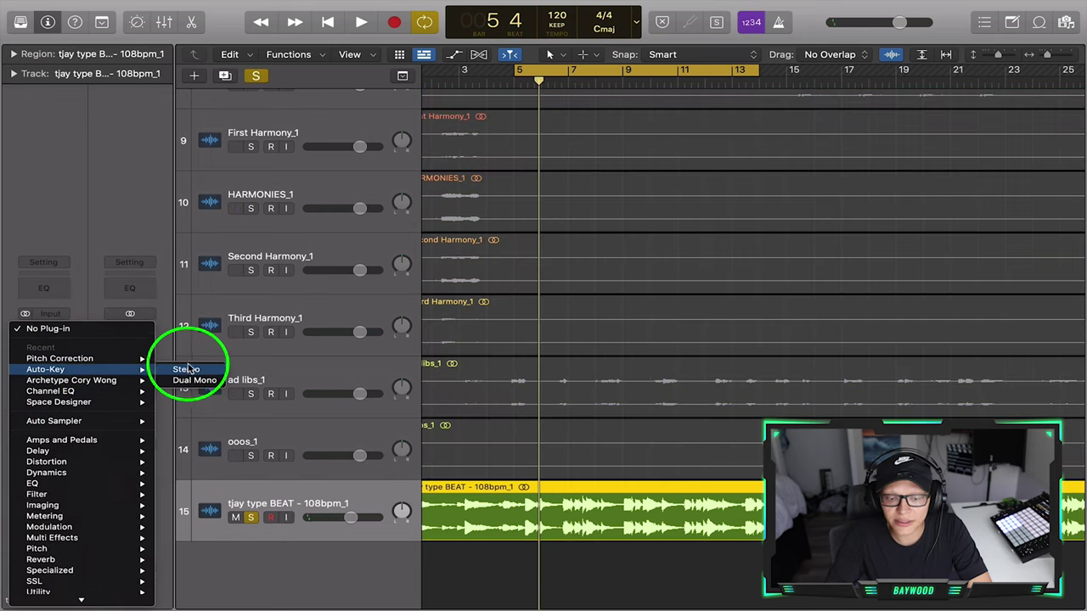
pyautogui.click(190, 373)
# - Have Auto-Key analyse the beat's key as B Major, then select Chorus_1
pyautogui.moveTo(628, 182); pyautogui.dragTo(385, 48)
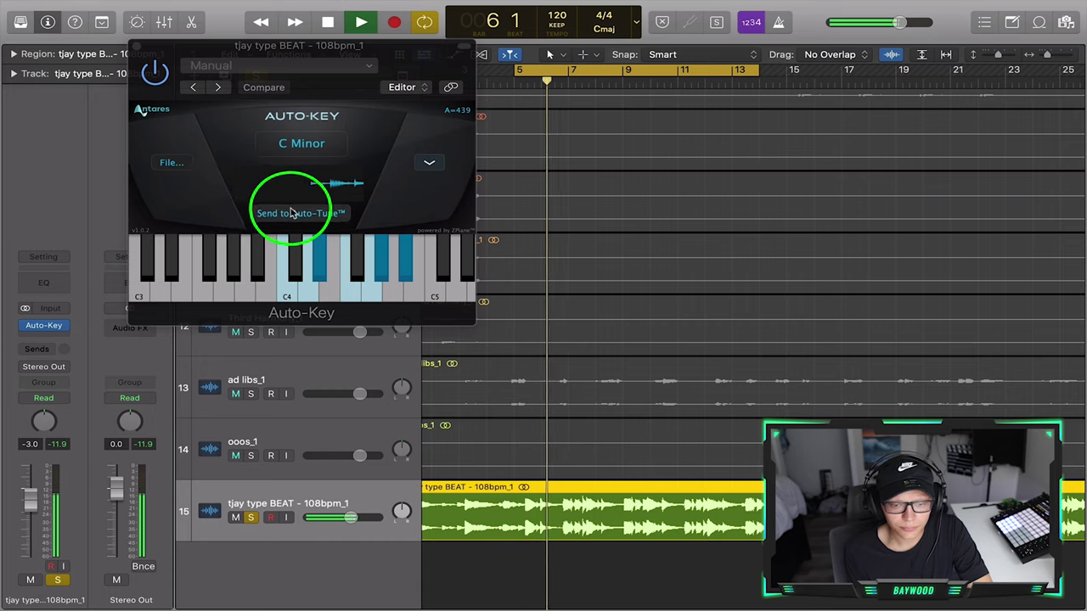
pyautogui.click(331, 150)
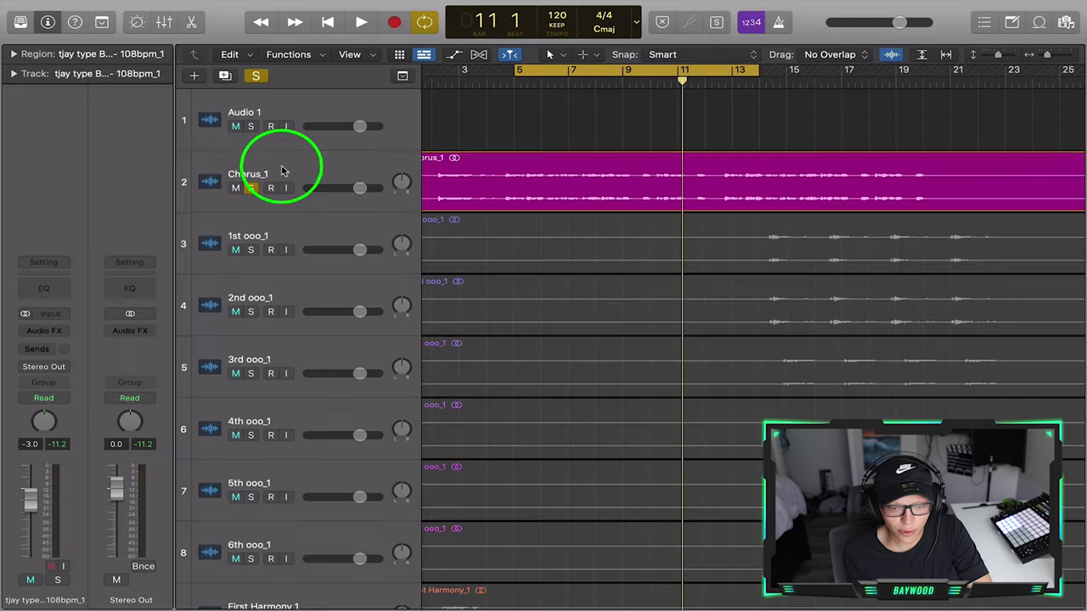
pyautogui.click(283, 172)
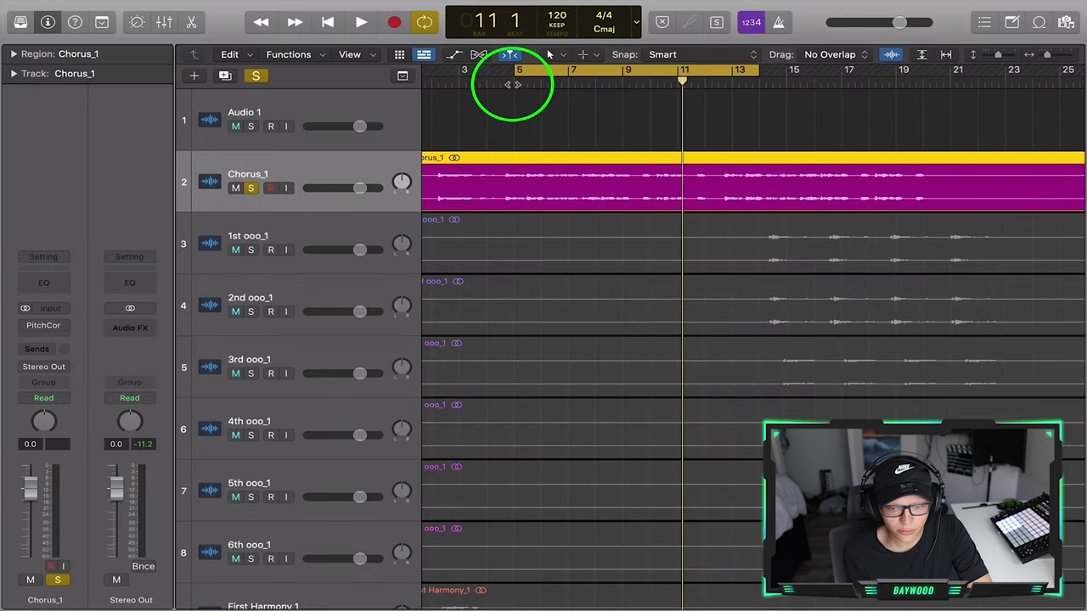
# - Open Chorus_1's Pitch Correction and set root B with the major scale
pyautogui.click(535, 76)
pyautogui.click(44, 325)
pyautogui.moveTo(520, 172); pyautogui.dragTo(448, 193)
pyautogui.click(467, 191)
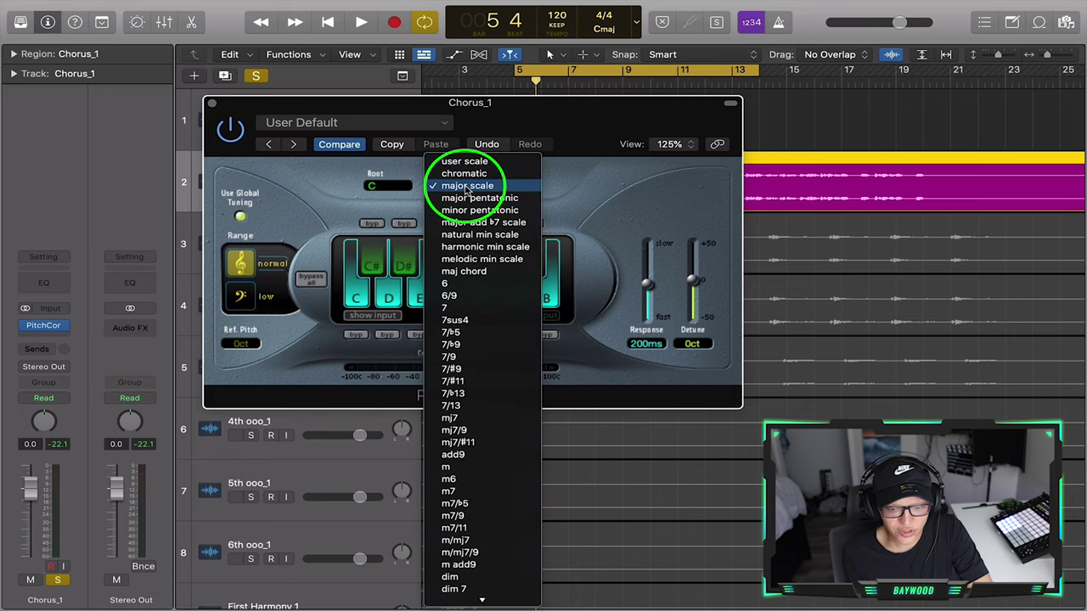
pyautogui.click(465, 190)
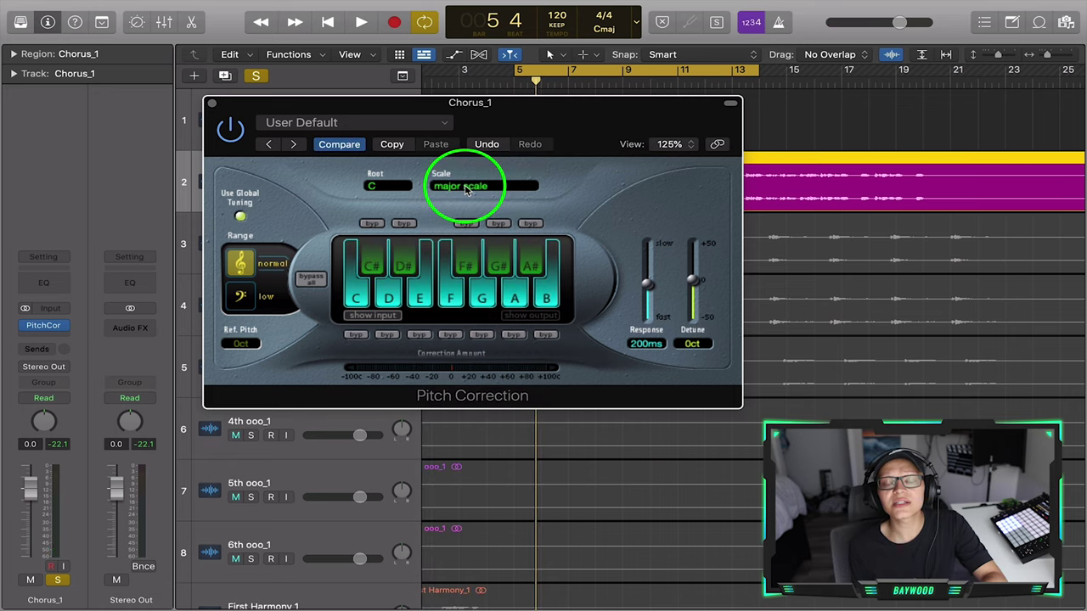
pyautogui.click(466, 190)
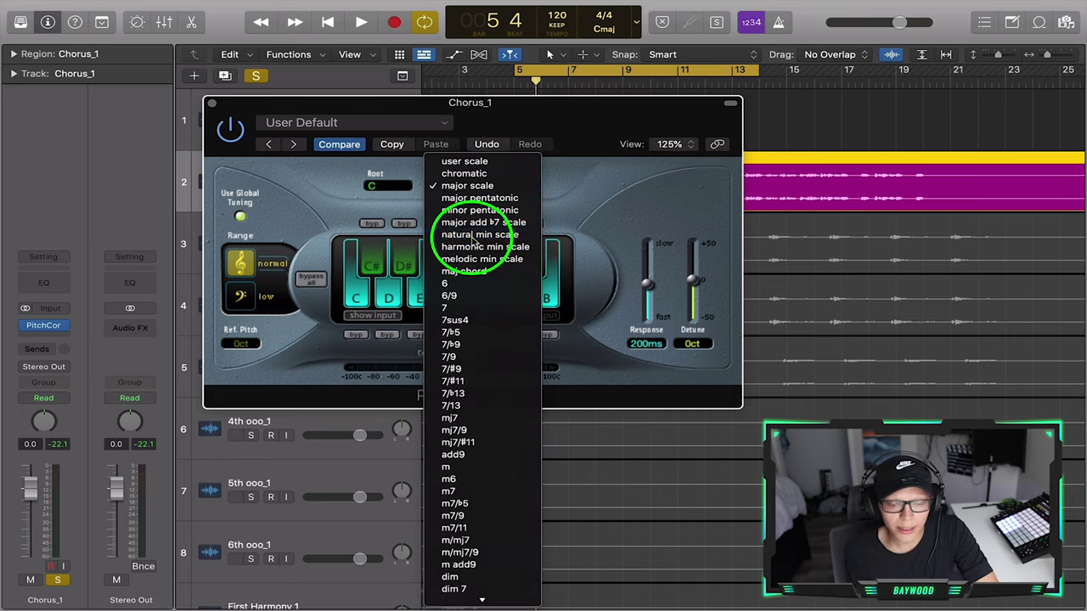
pyautogui.click(466, 236)
pyautogui.click(454, 181)
pyautogui.click(450, 136)
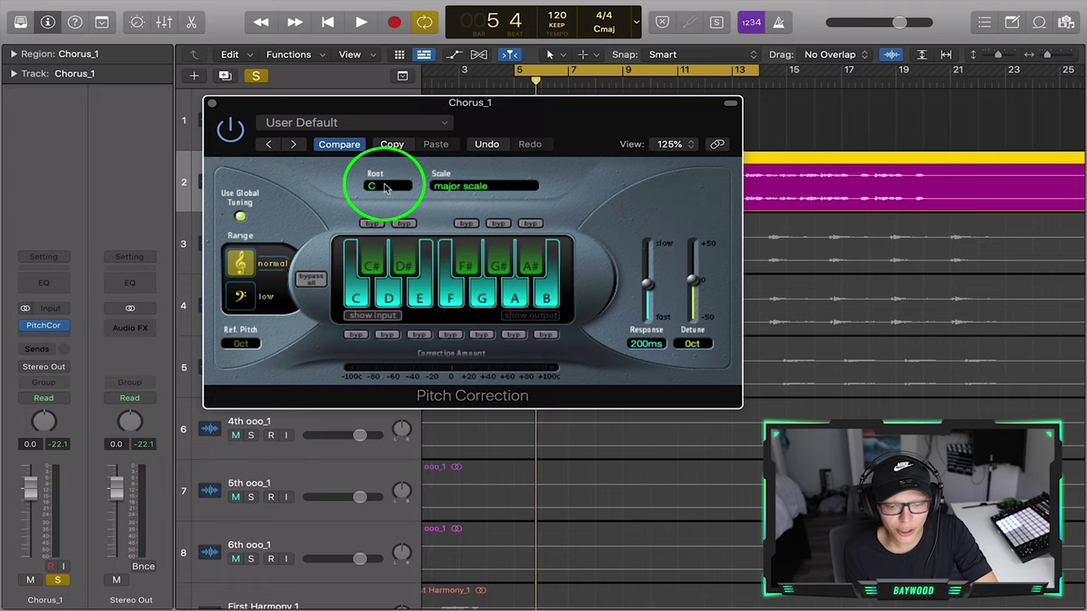
pyautogui.click(376, 183)
pyautogui.click(378, 320)
pyautogui.moveTo(573, 111); pyautogui.dragTo(550, 114)
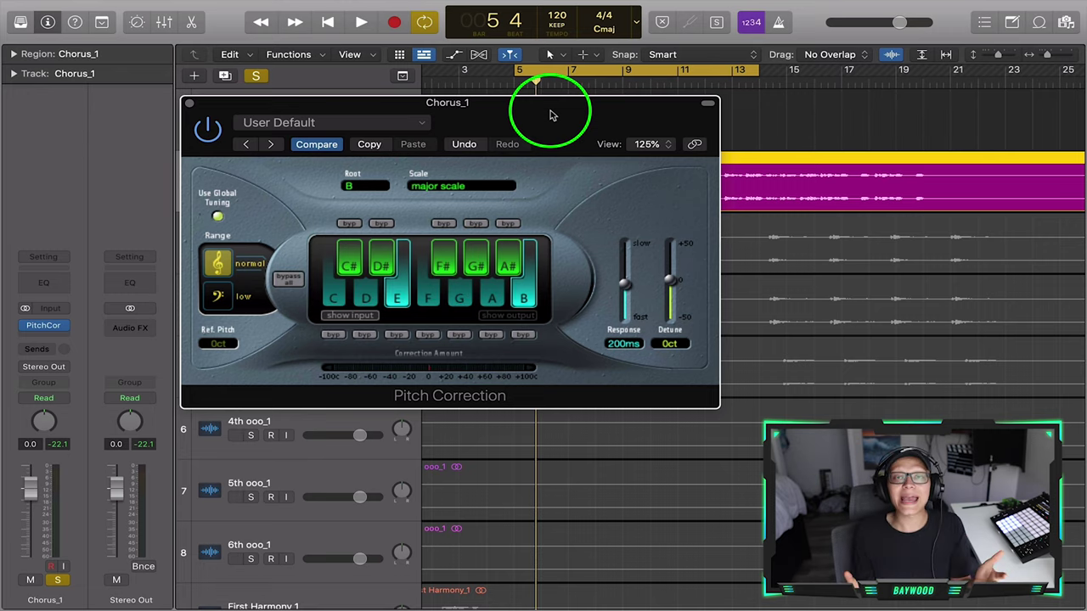
# - Drop the Response to 0.00 ms and audition the chorus from just before bar 5
pyautogui.moveTo(550, 115); pyautogui.dragTo(476, 141)
pyautogui.moveTo(546, 315); pyautogui.dragTo(560, 427)
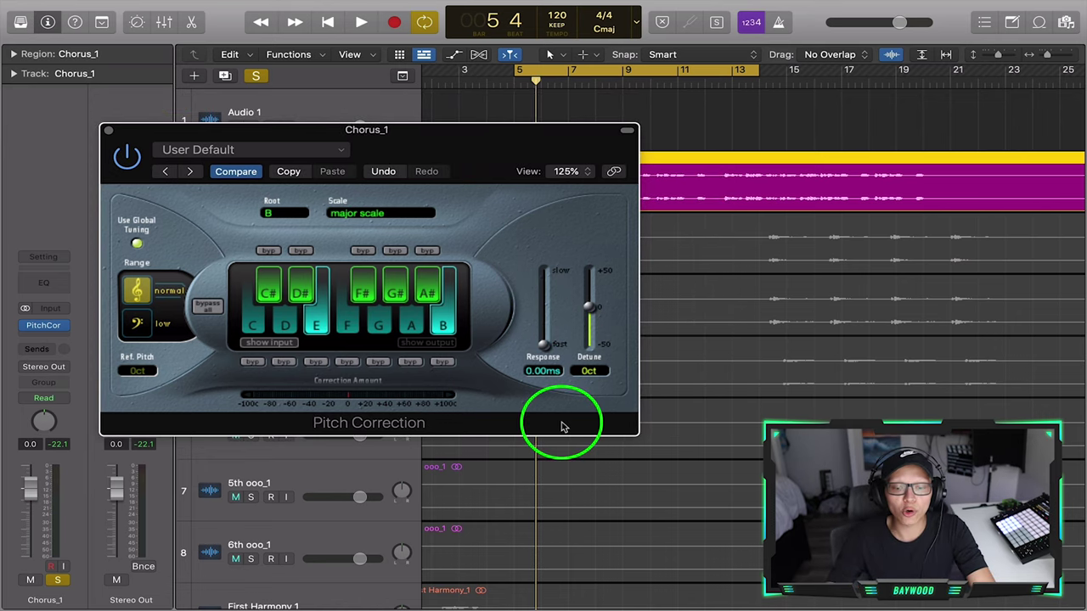
pyautogui.moveTo(495, 170); pyautogui.dragTo(309, 180)
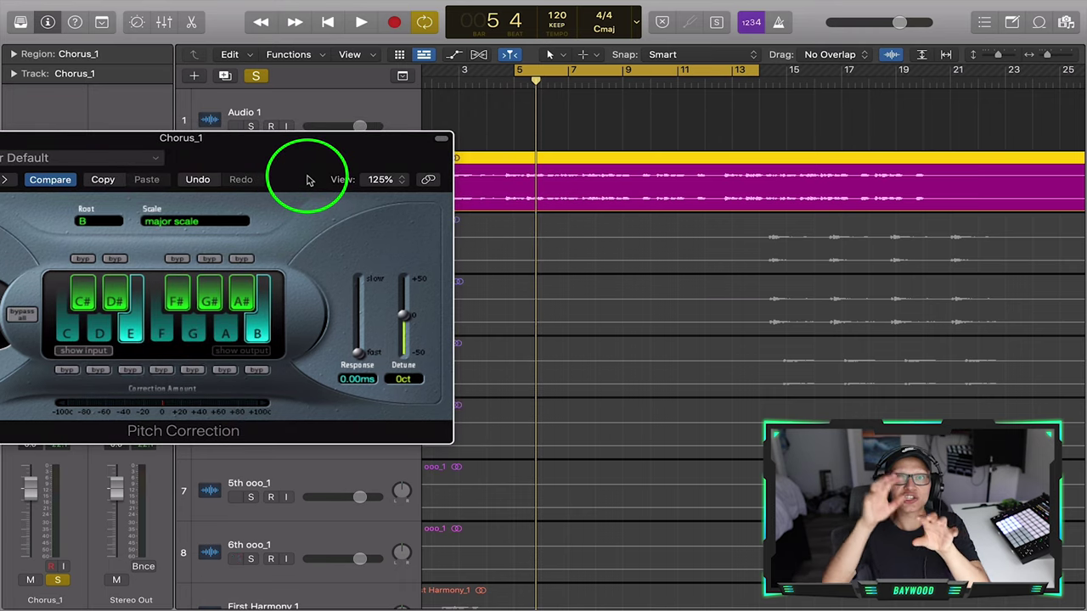
pyautogui.doubleClick(512, 78)
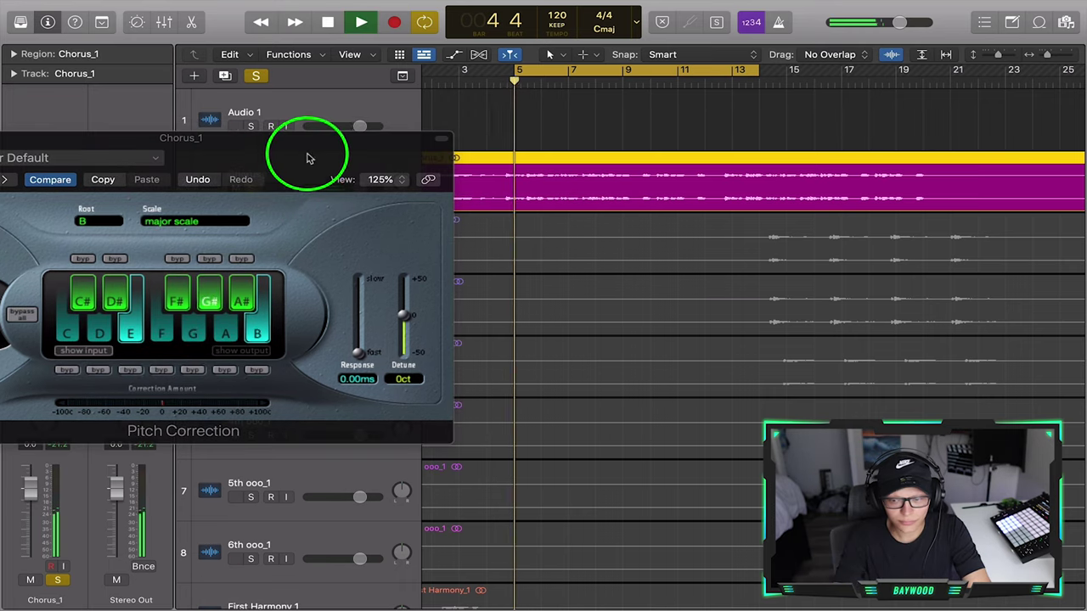
pyautogui.moveTo(308, 161); pyautogui.dragTo(373, 158)
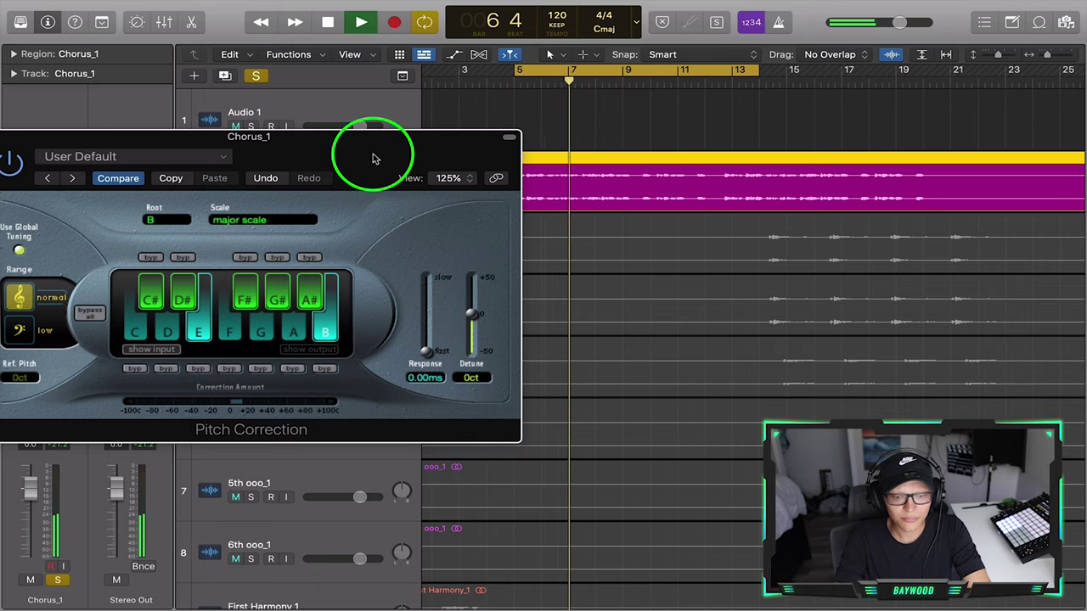
pyautogui.press('space')
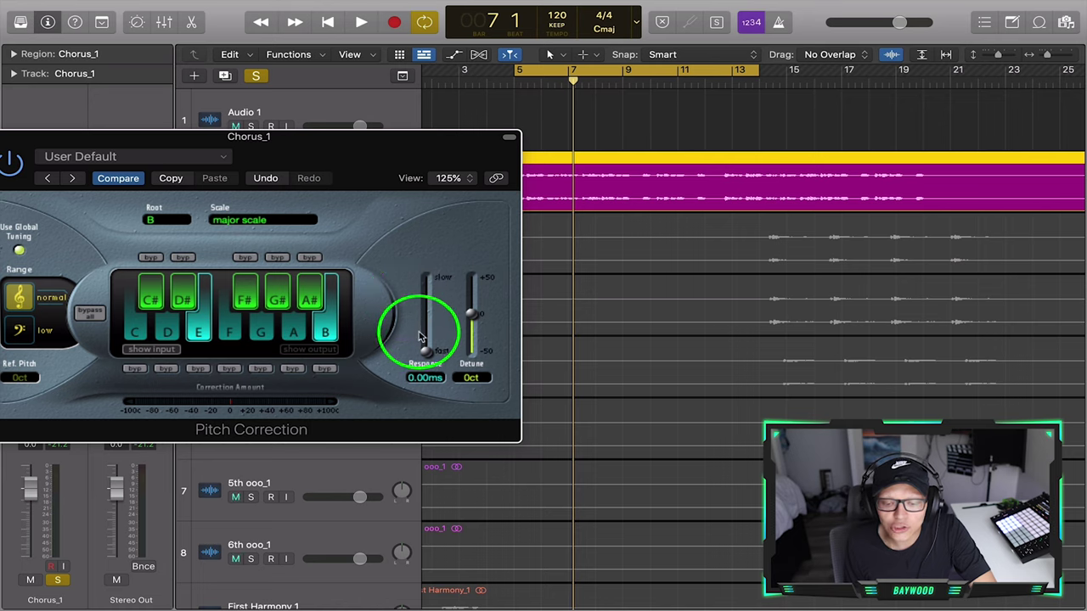
# - Replay the chorus and raise the Response to about 257 ms
pyautogui.press('space')
pyautogui.moveTo(362, 152); pyautogui.dragTo(369, 141)
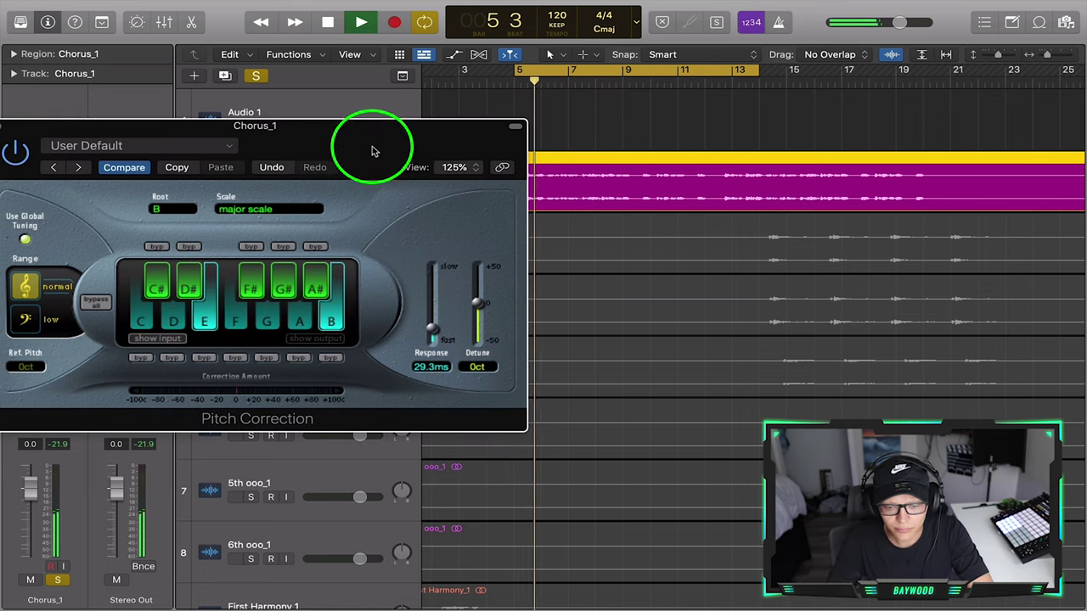
pyautogui.moveTo(417, 339); pyautogui.dragTo(435, 320)
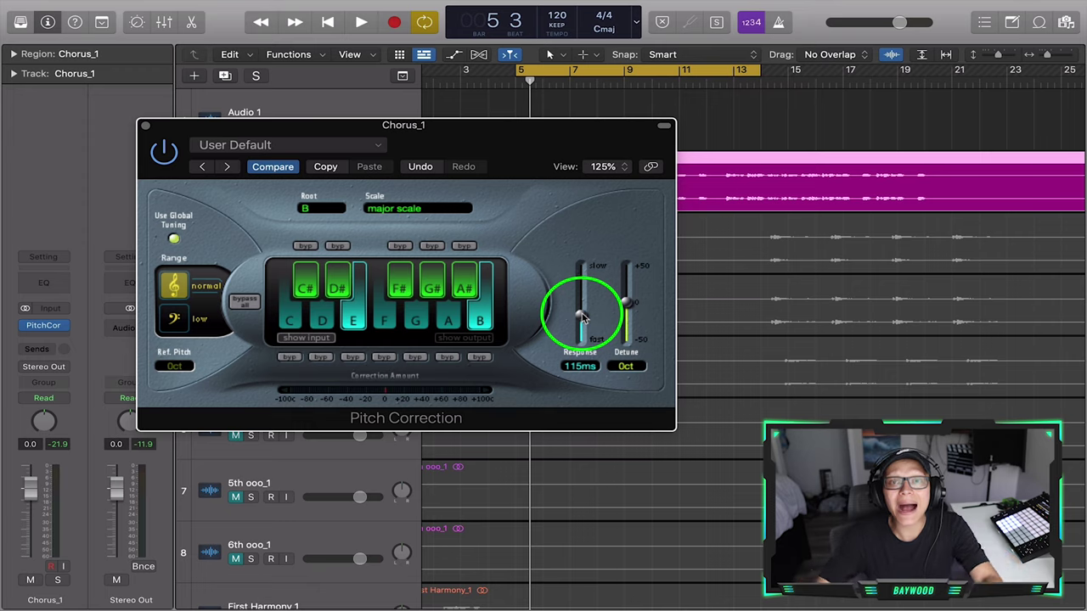
pyautogui.moveTo(583, 316); pyautogui.dragTo(583, 304)
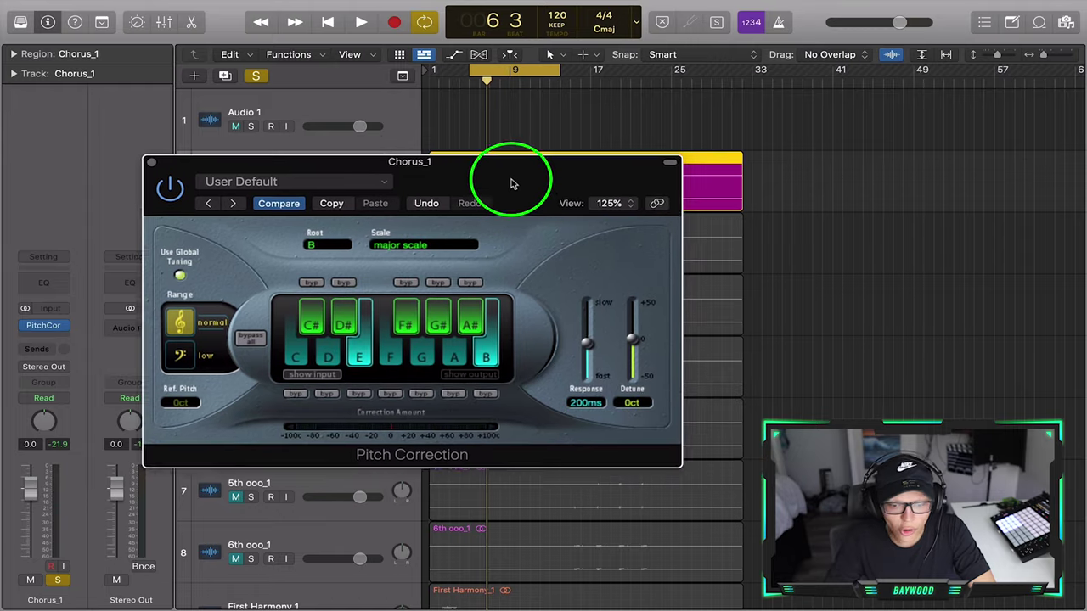
# - Move the Pitch Correction window to a new spot over the track list
pyautogui.moveTo(502, 178); pyautogui.dragTo(578, 212)
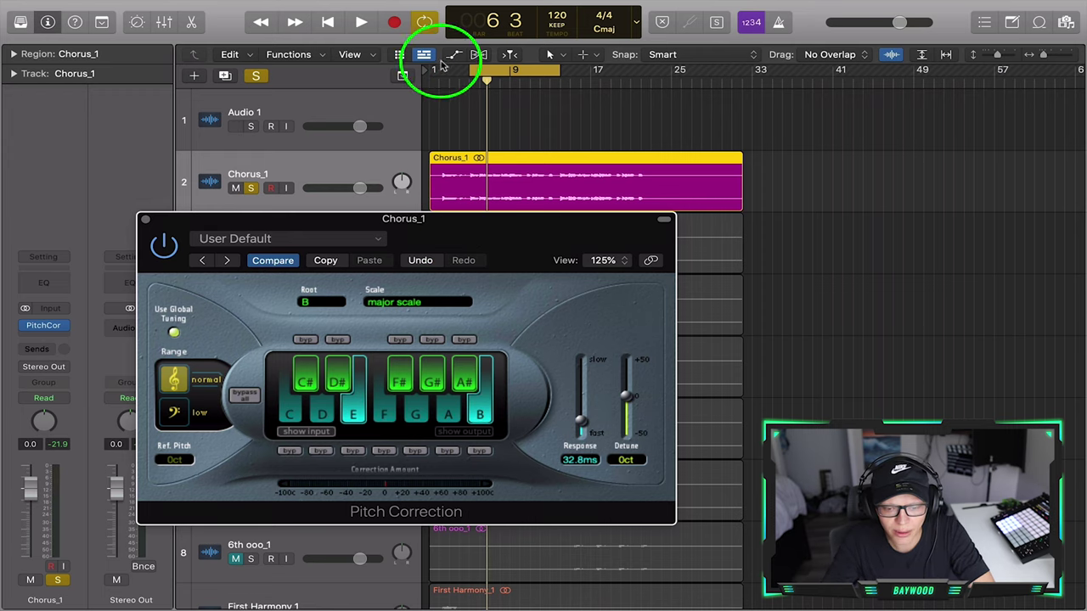
# - Play the chorus from bar 5 while fine-tuning the Response to 48.7 ms
pyautogui.click(474, 73)
pyautogui.press('space')
pyautogui.moveTo(585, 427); pyautogui.dragTo(588, 417)
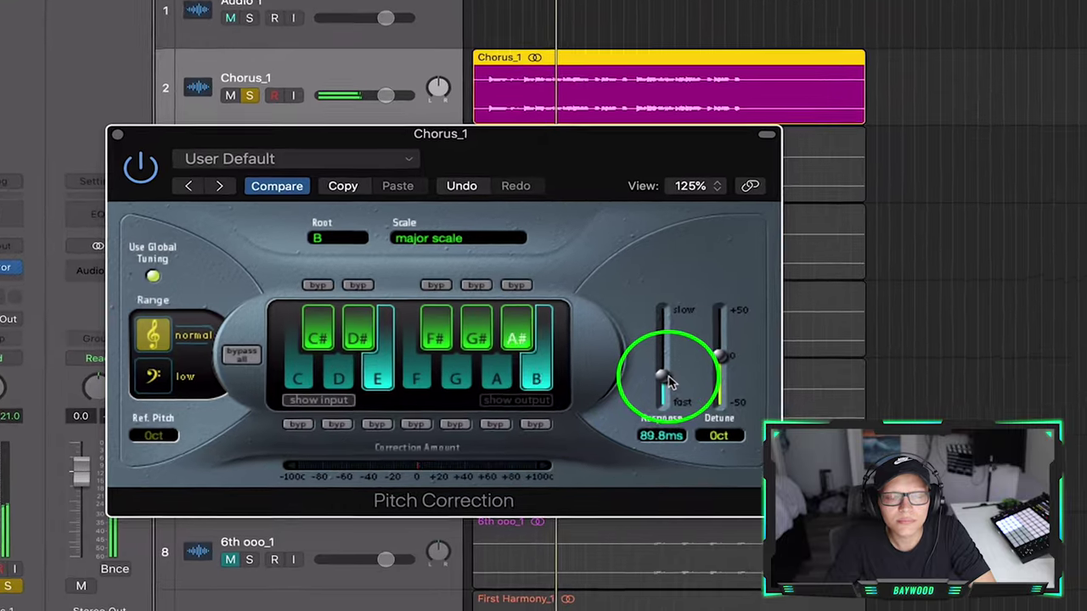
pyautogui.moveTo(671, 381); pyautogui.dragTo(672, 385)
pyautogui.moveTo(836, 316)
pyautogui.mouseDown()
pyautogui.moveTo(837, 332)
pyautogui.moveTo(852, 318)
pyautogui.mouseUp()
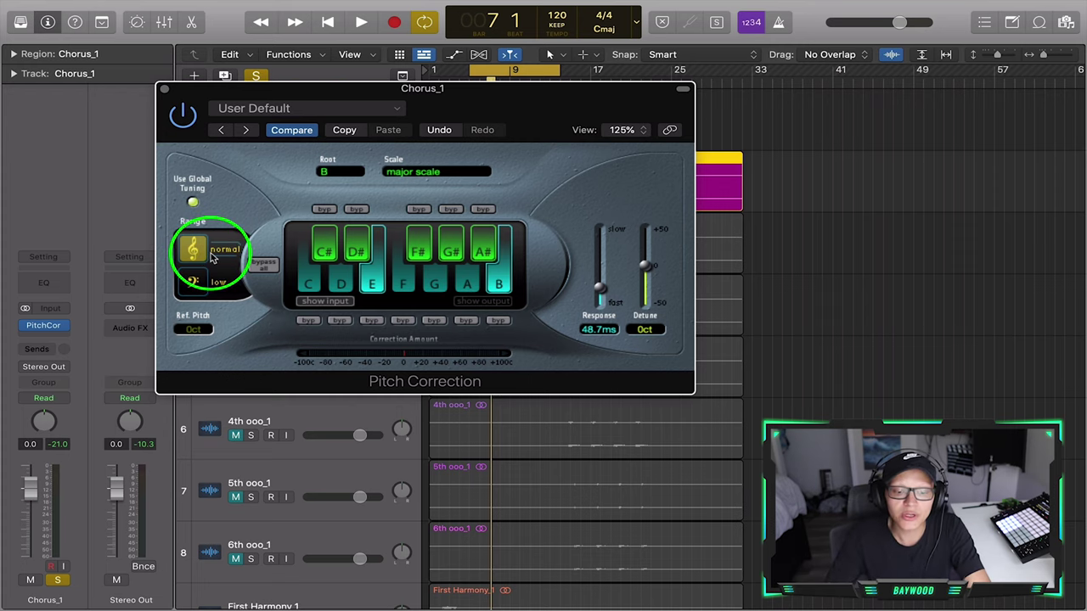
pyautogui.click(204, 281)
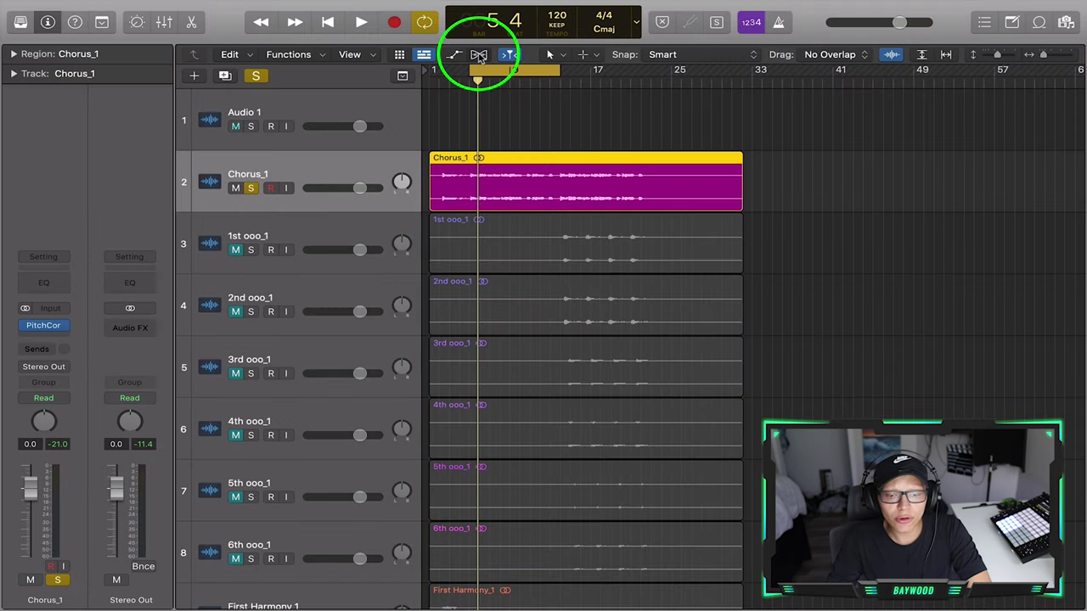
# - Enable Flex and open the Chorus_1 region in the editor in Flex Pitch mode
pyautogui.click(479, 55)
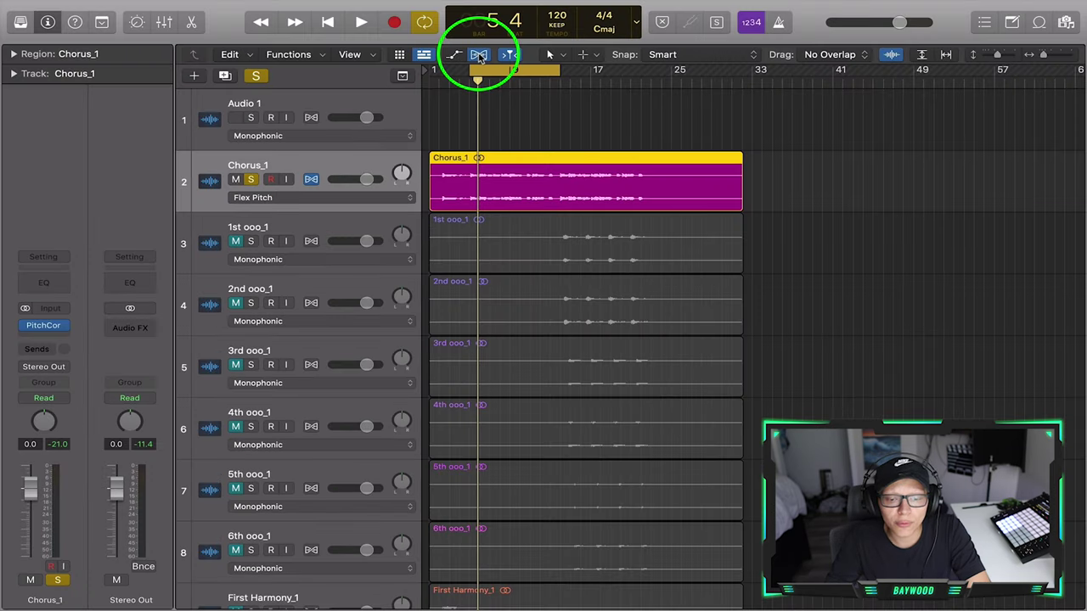
pyautogui.doubleClick(500, 170)
pyautogui.moveTo(501, 499); pyautogui.dragTo(504, 92)
pyautogui.scroll(3, 451, 170)
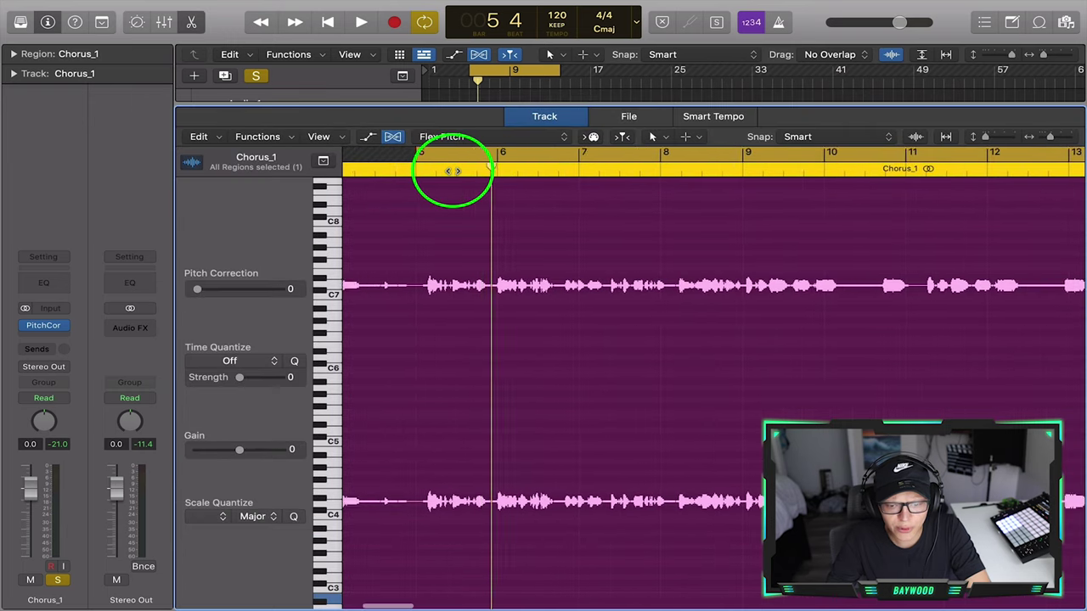
pyautogui.click(479, 55)
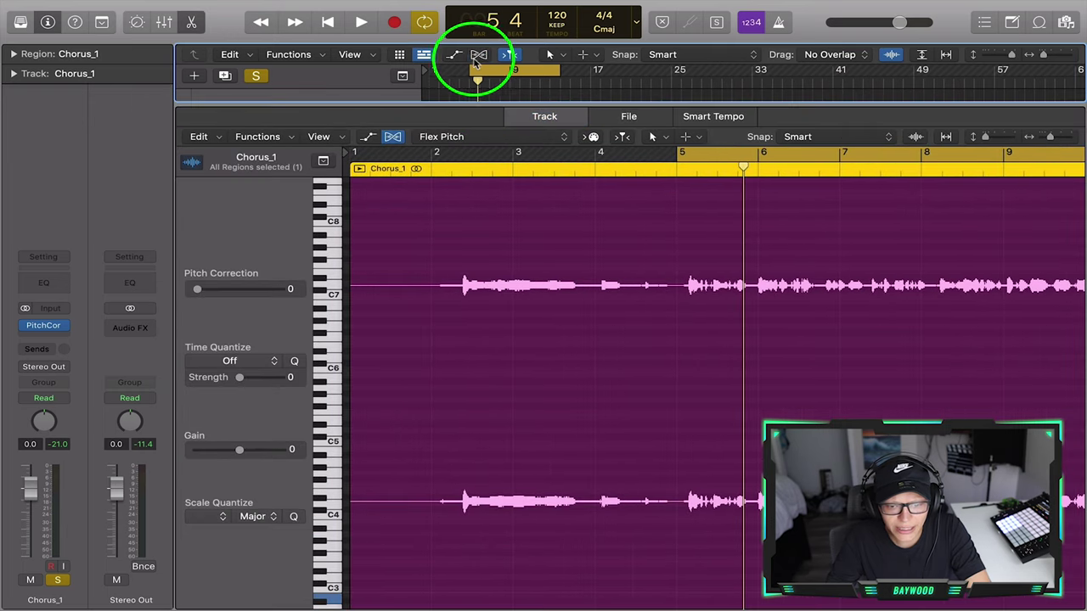
pyautogui.click(456, 137)
pyautogui.click(453, 142)
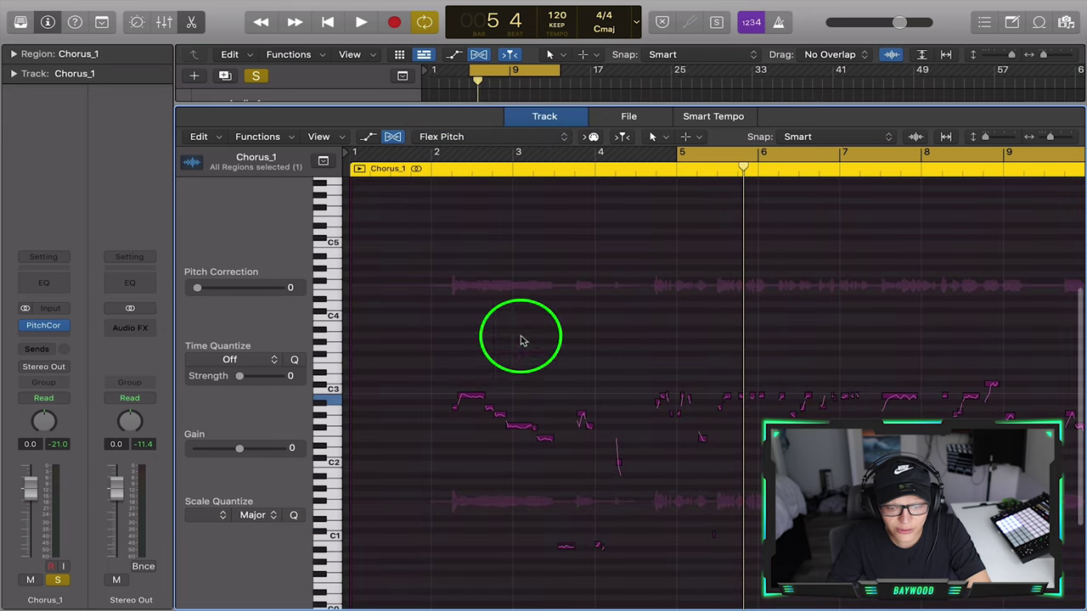
# - Select all 121 detected notes and set Scale Quantize to B Major
pyautogui.scroll(-2, 456, 491)
pyautogui.moveTo(996, 556)
pyautogui.mouseDown()
pyautogui.moveTo(529, 340)
pyautogui.moveTo(376, 315)
pyautogui.mouseUp()
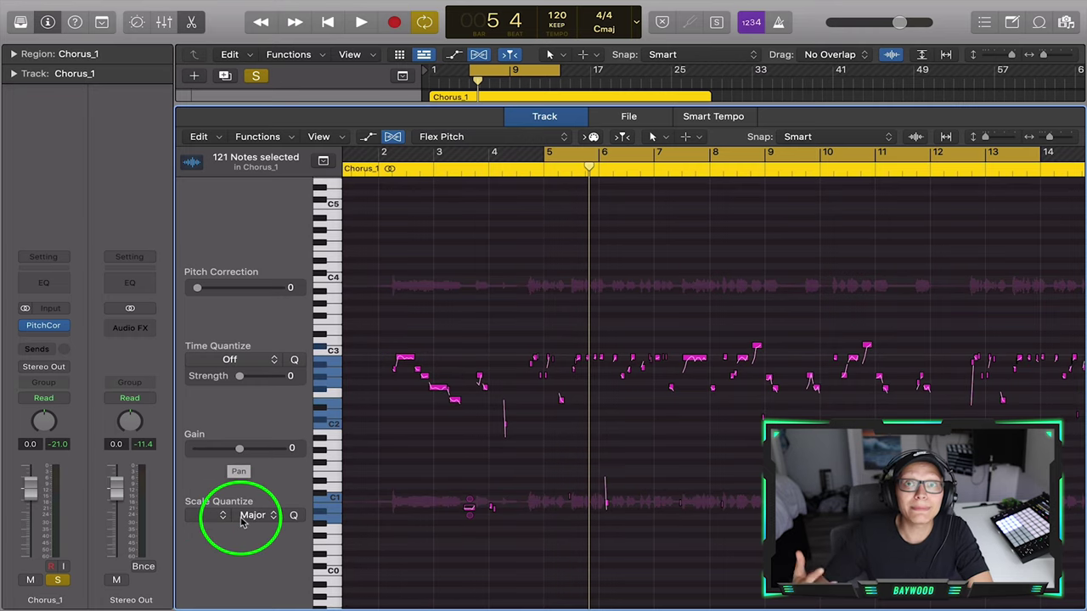
pyautogui.click(223, 516)
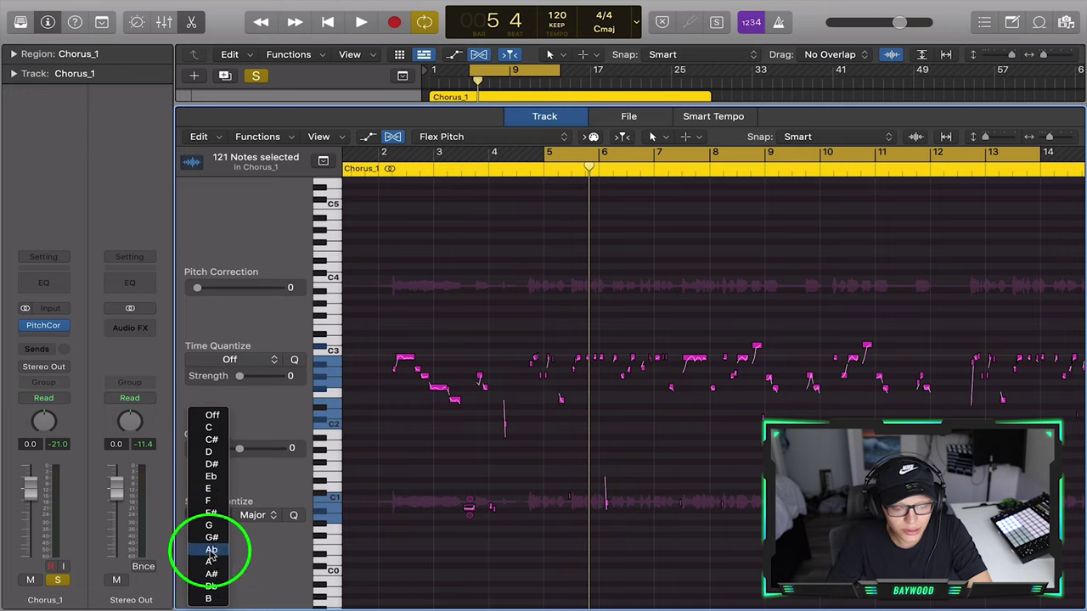
pyautogui.click(215, 600)
pyautogui.click(254, 515)
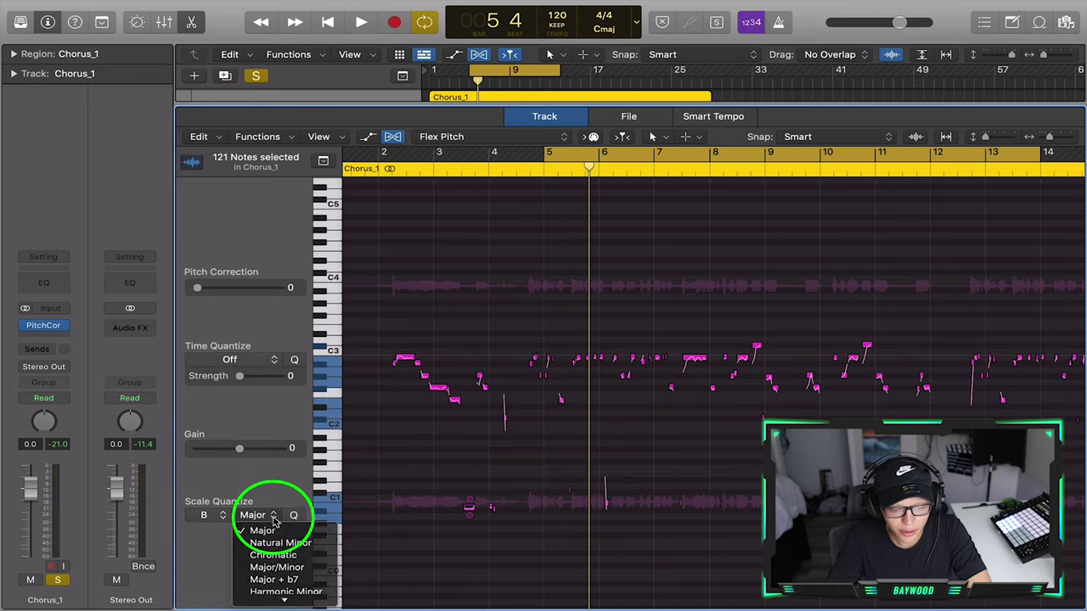
pyautogui.click(254, 520)
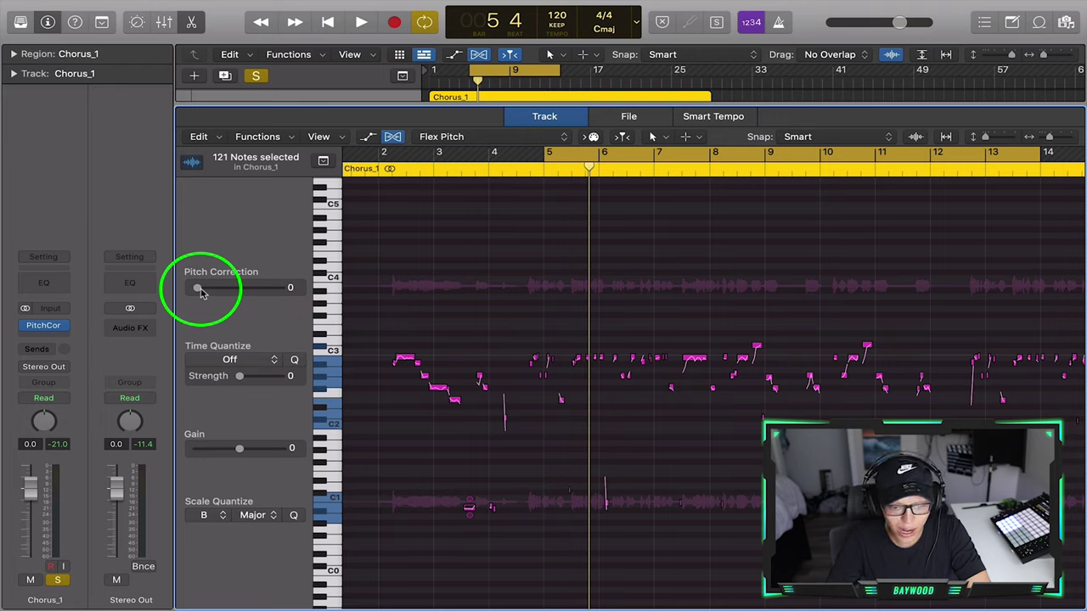
# - Raise the selected notes' Pitch Correction to 100
pyautogui.moveTo(199, 289); pyautogui.dragTo(99, 296)
pyautogui.scroll(5, 513, 324)
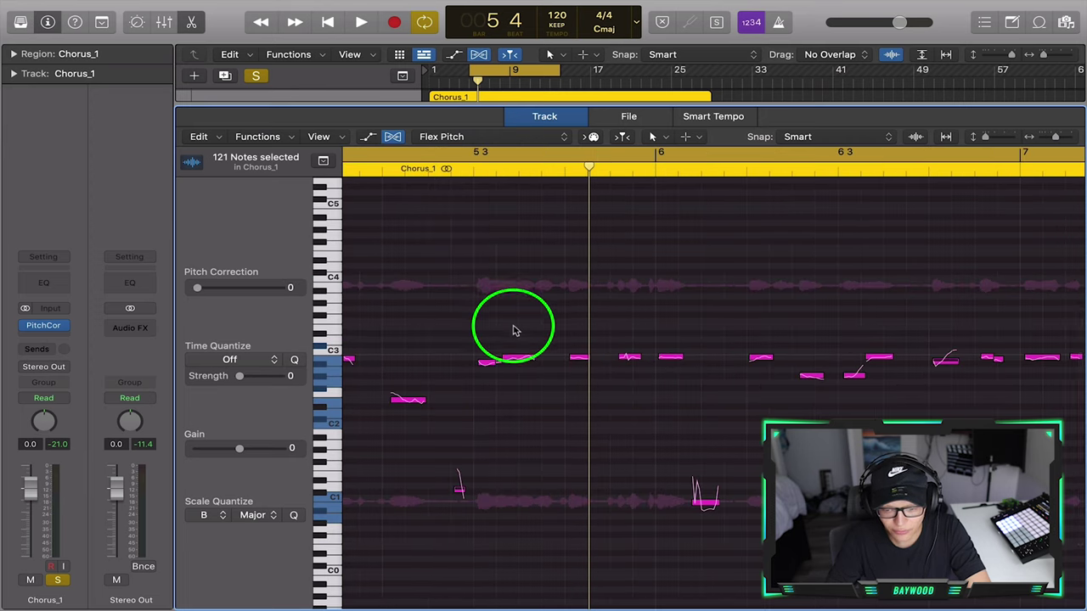
pyautogui.moveTo(198, 288); pyautogui.dragTo(278, 293)
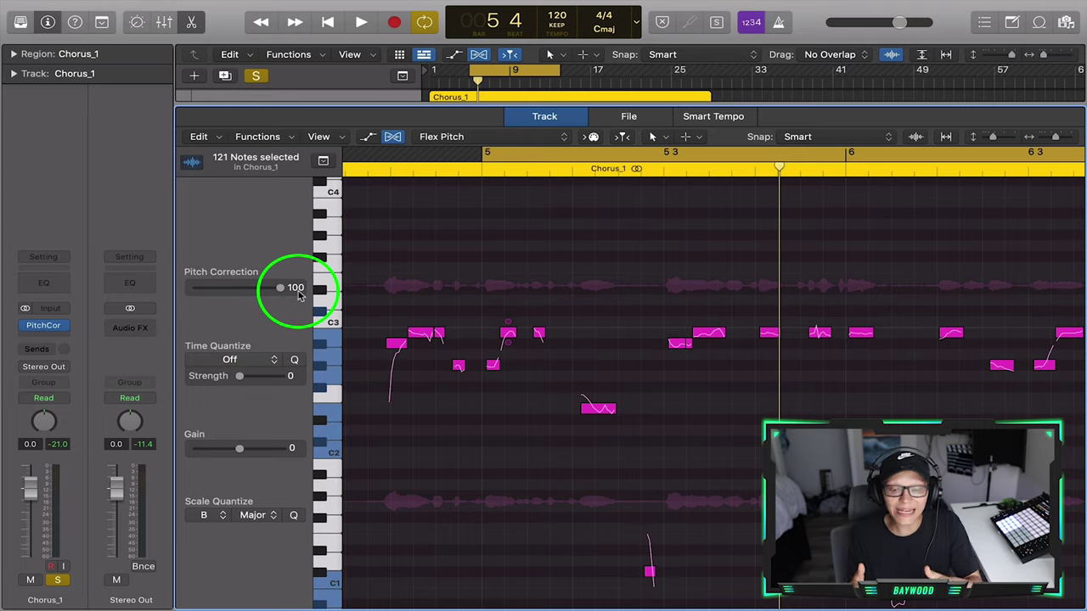
# - Extend the cycle range to start earlier and reopen Chorus_1's Pitch Correction plug-in
pyautogui.scroll(-3, 499, 350)
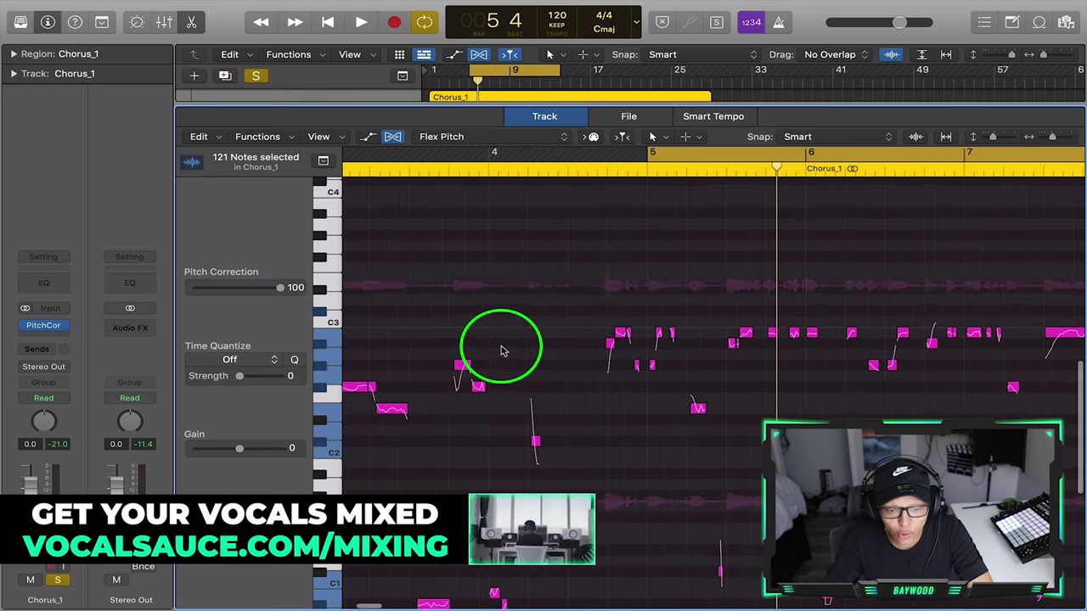
pyautogui.hscroll(2, 501, 350)
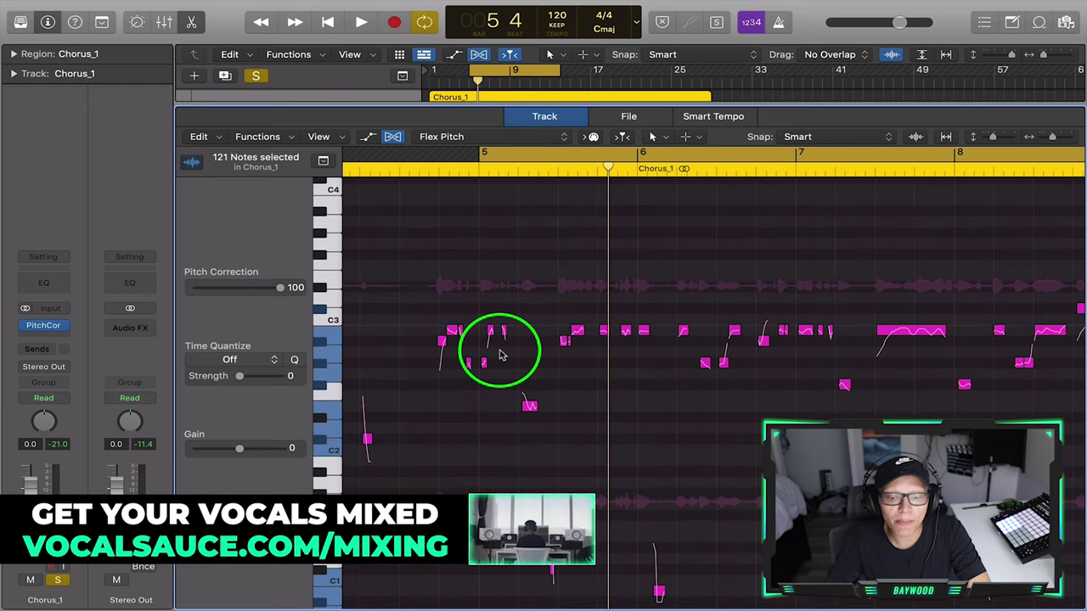
pyautogui.hscroll(5, 501, 355)
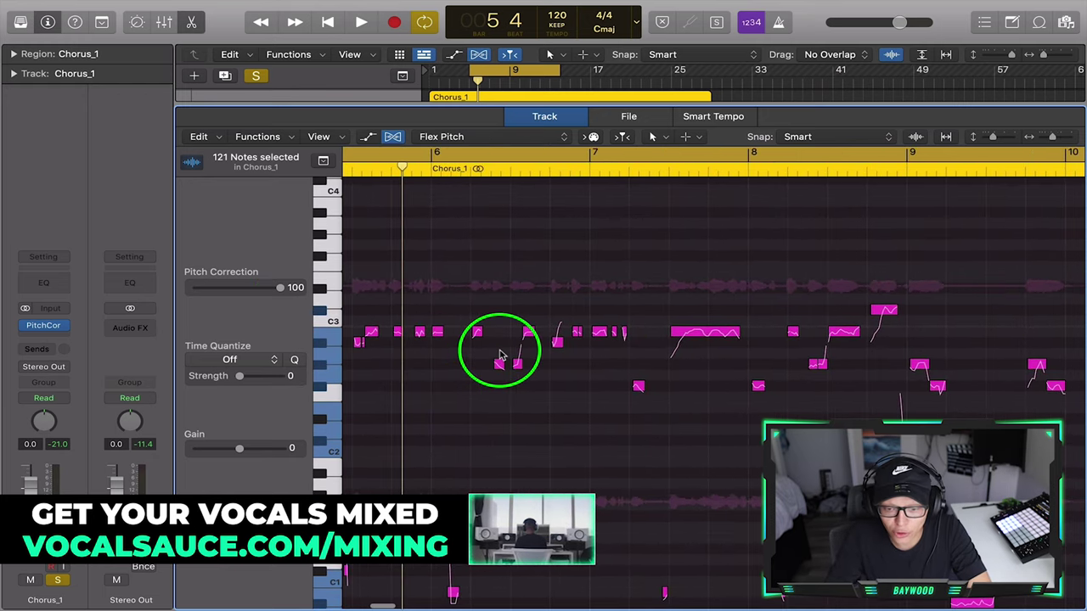
pyautogui.hscroll(-5, 499, 357)
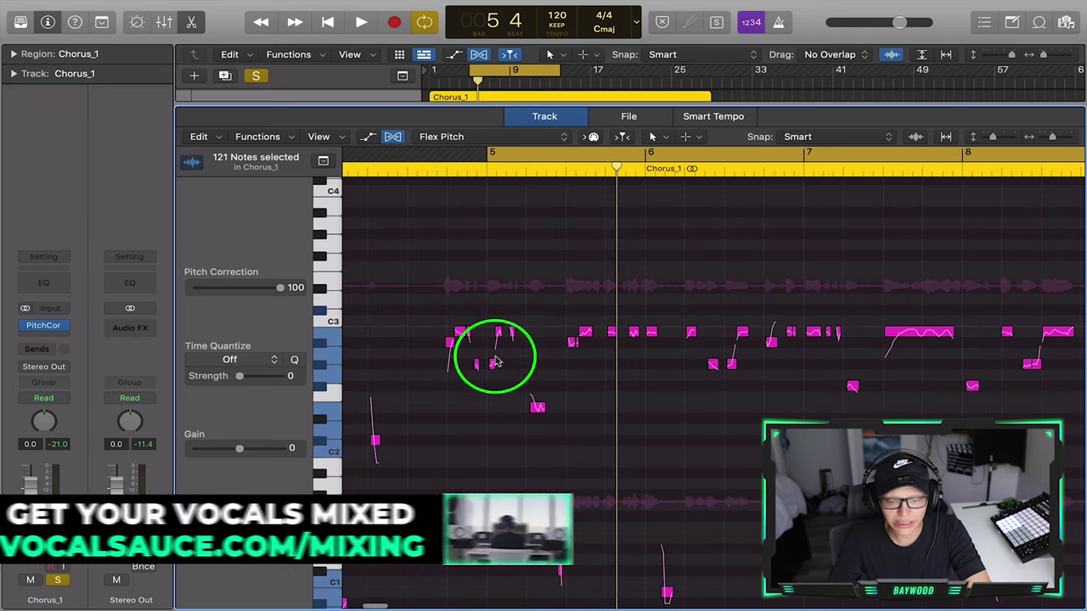
pyautogui.moveTo(488, 153); pyautogui.dragTo(451, 155)
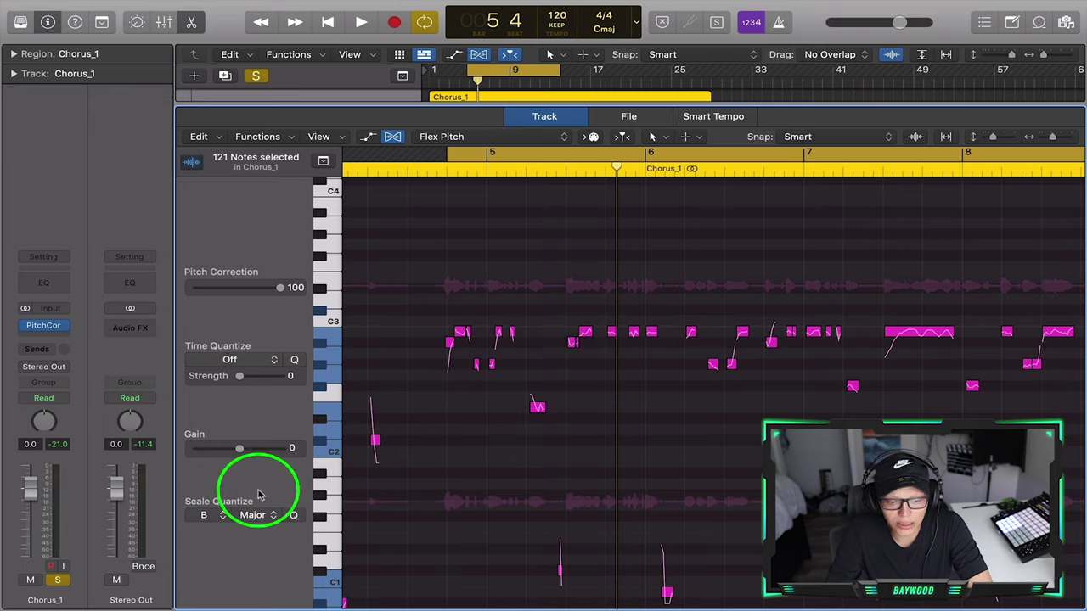
pyautogui.click(47, 324)
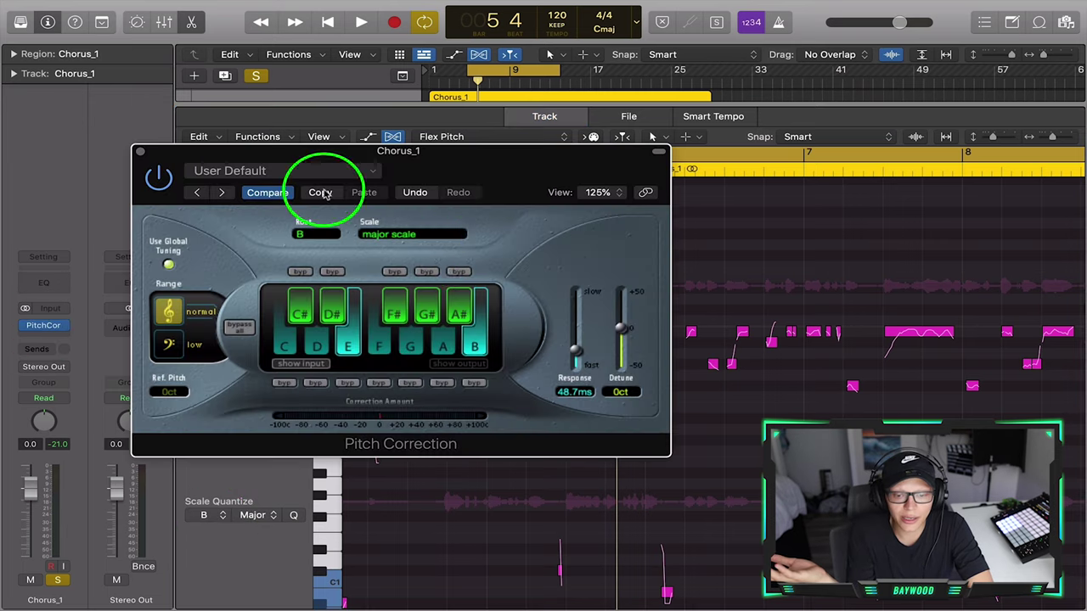